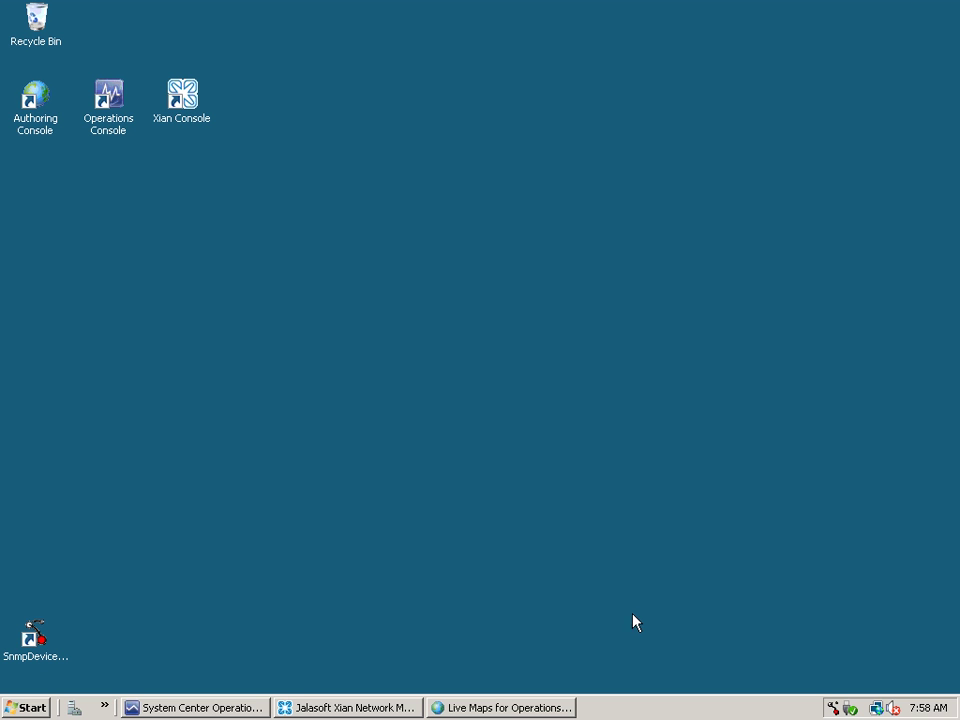
Switch to Xian Network Manager and look over the listed Cisco switches.
left_click(363, 708)
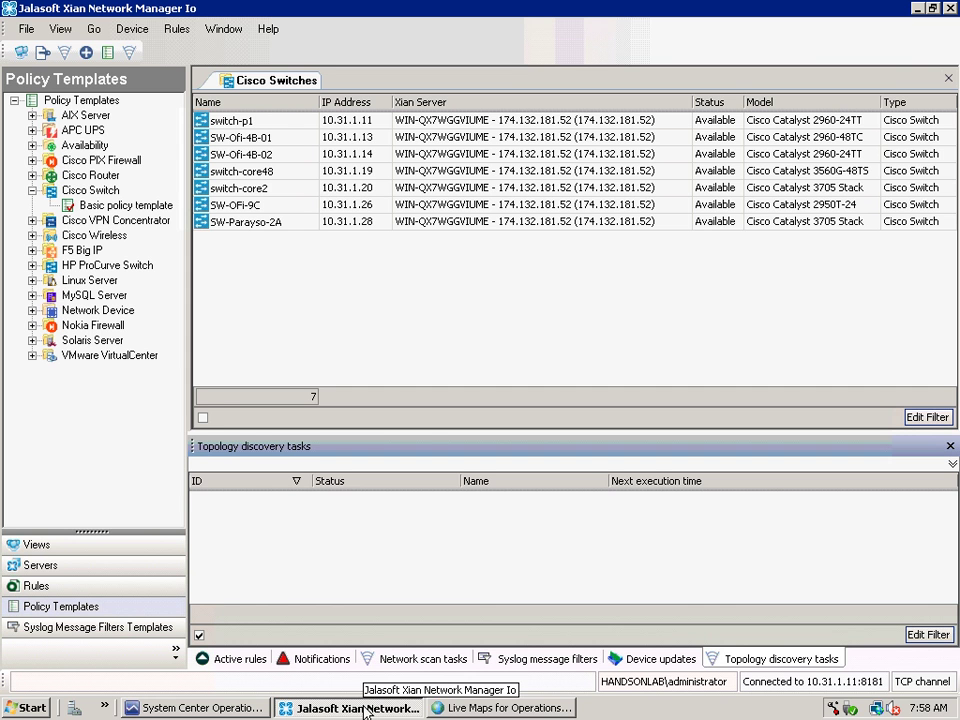
left_click(288, 121)
left_click(290, 171)
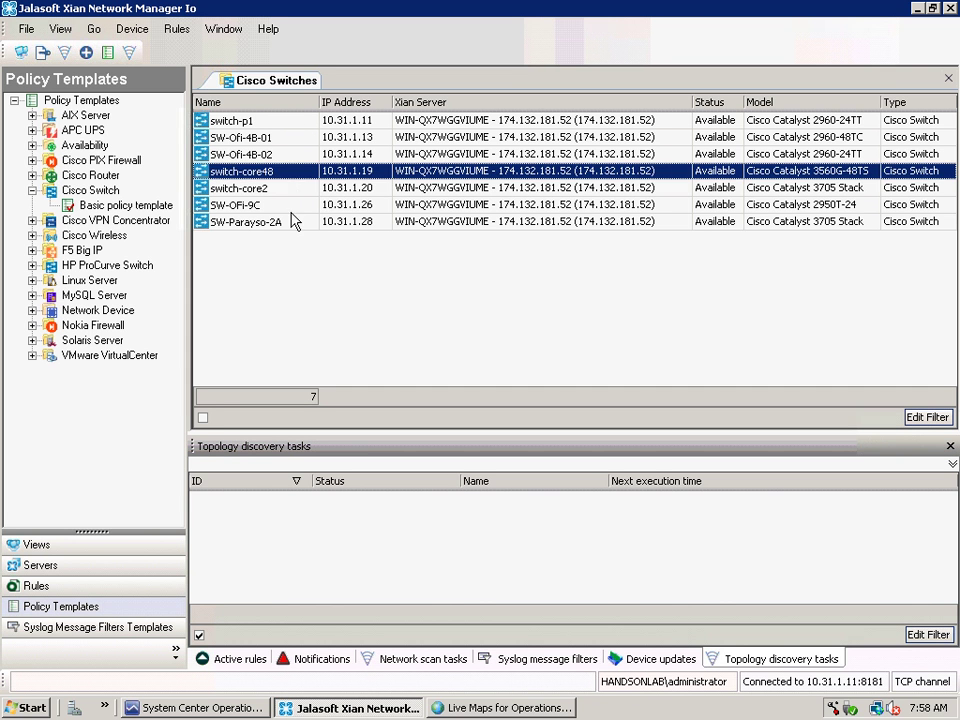
left_click(293, 221)
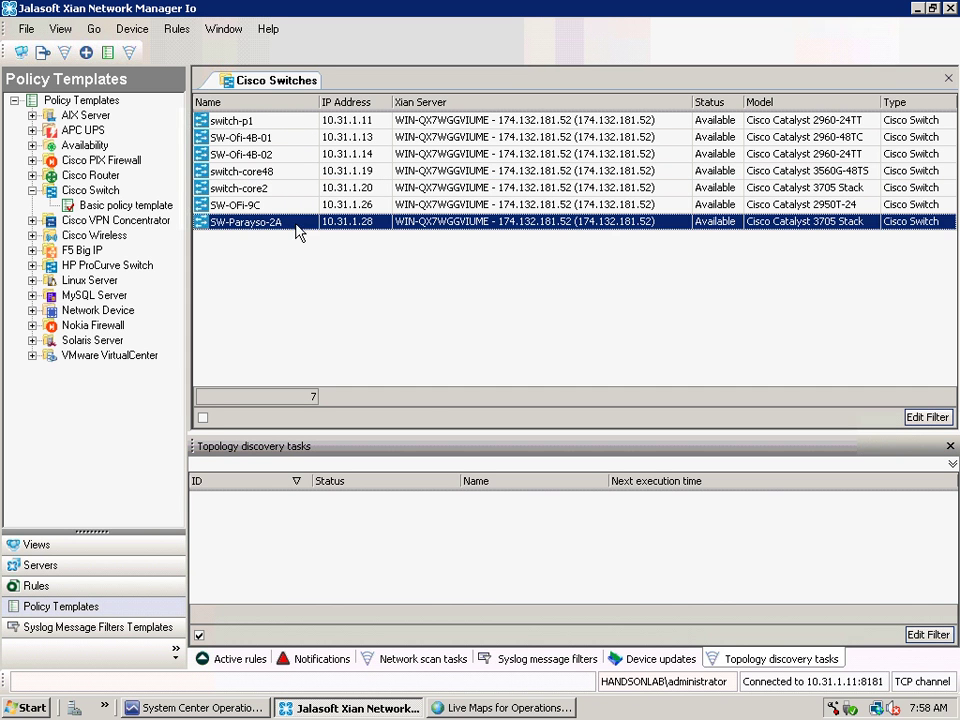
Add a topology discovery task named "topology scan" covering the network range 10.31.1.10 to 10.31.1.50.
right_click(387, 519)
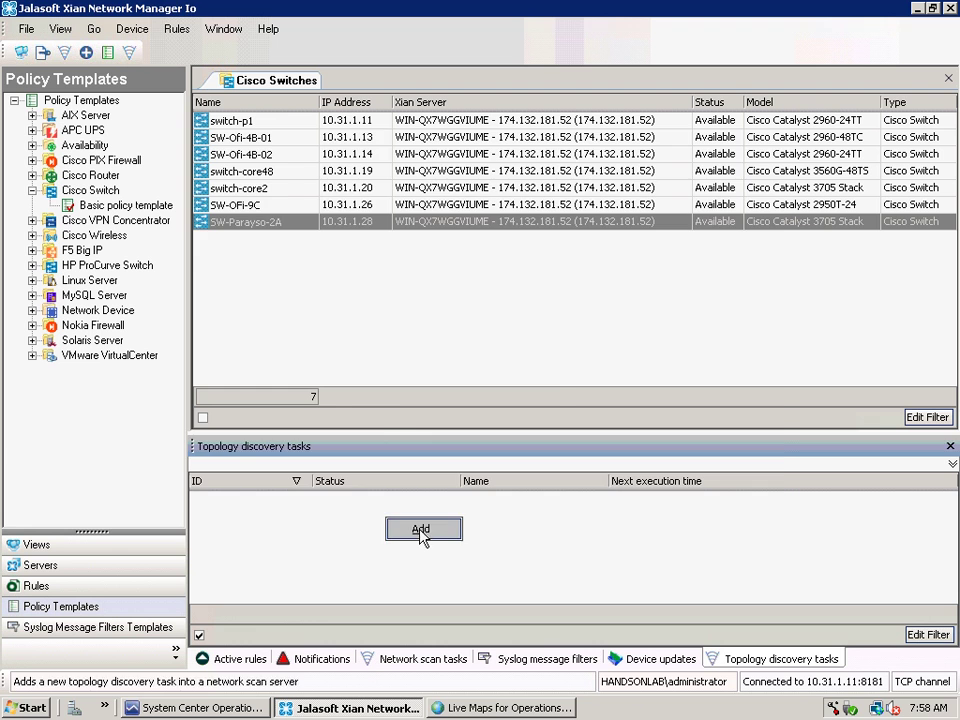
left_click(421, 531)
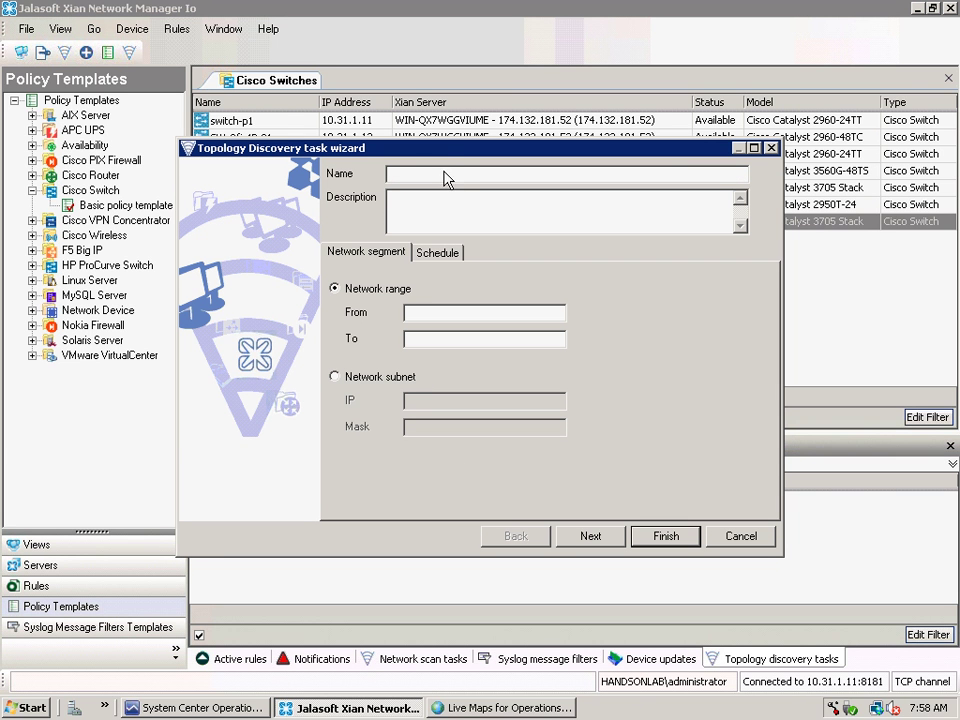
type("topo")
type("logy")
type(" scan")
type("10.31.1.")
type("10")
key("Tab")
type("10.31.1.50")
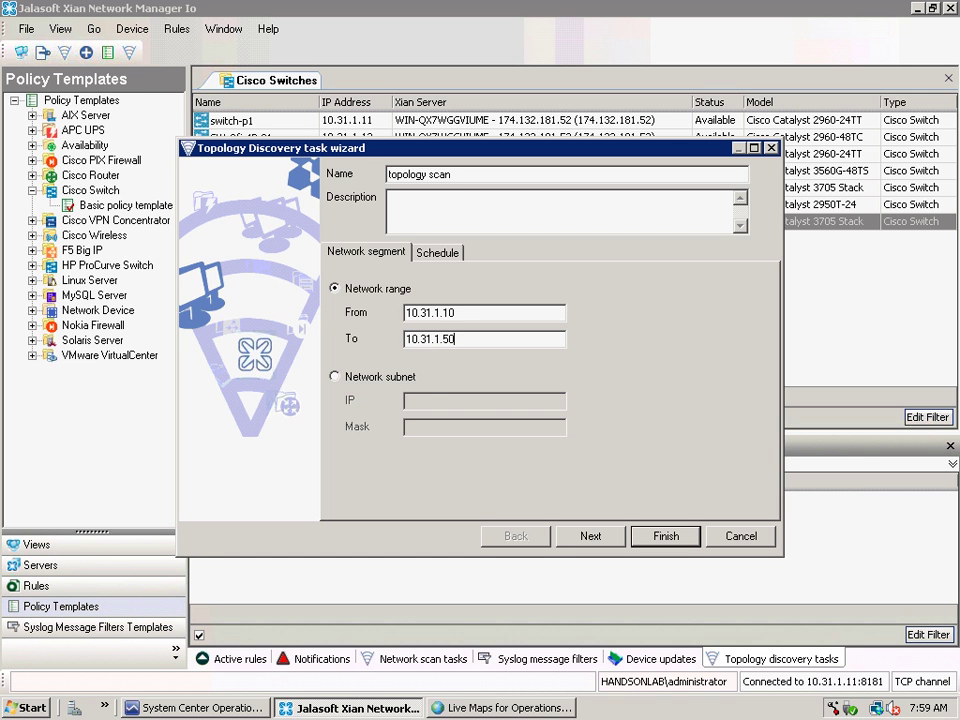
Schedule the topology discovery task to run once immediately and finish the wizard.
left_click(437, 253)
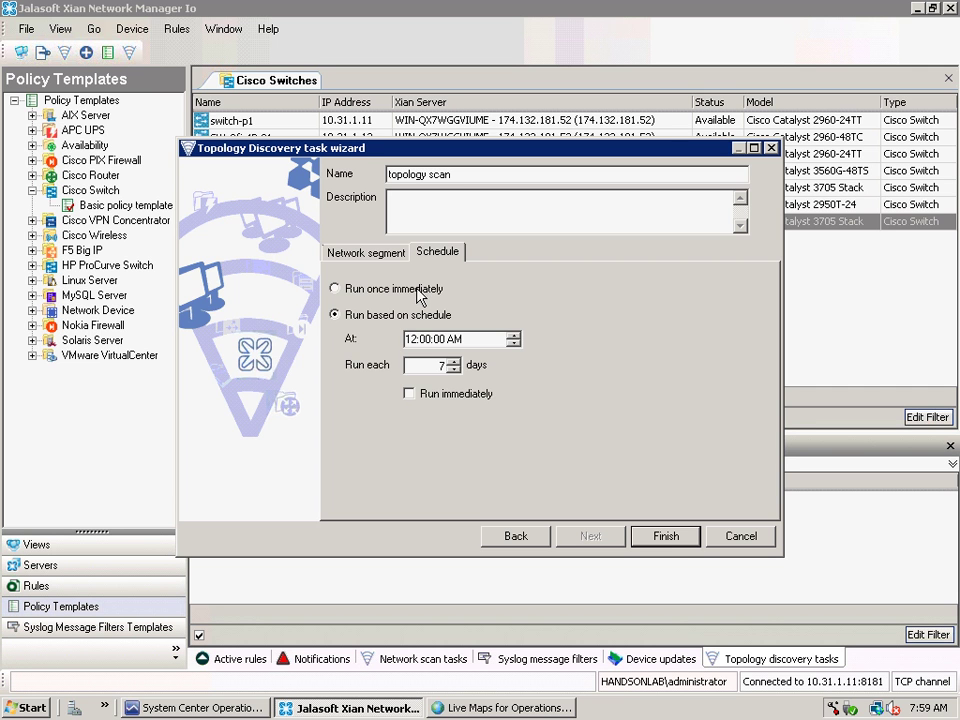
left_click(420, 290)
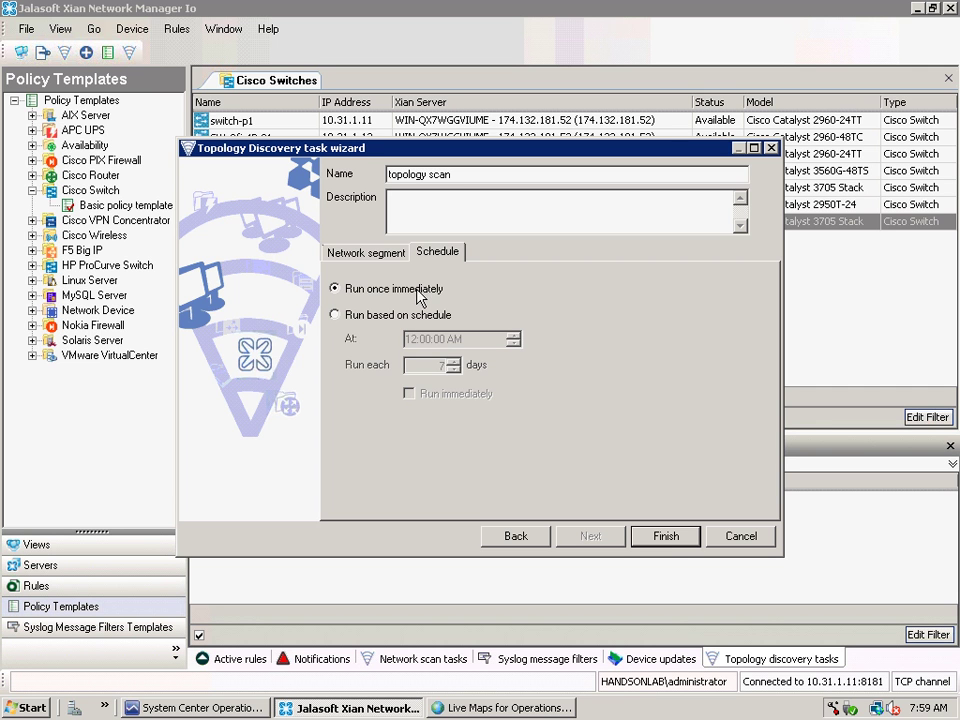
left_click(678, 537)
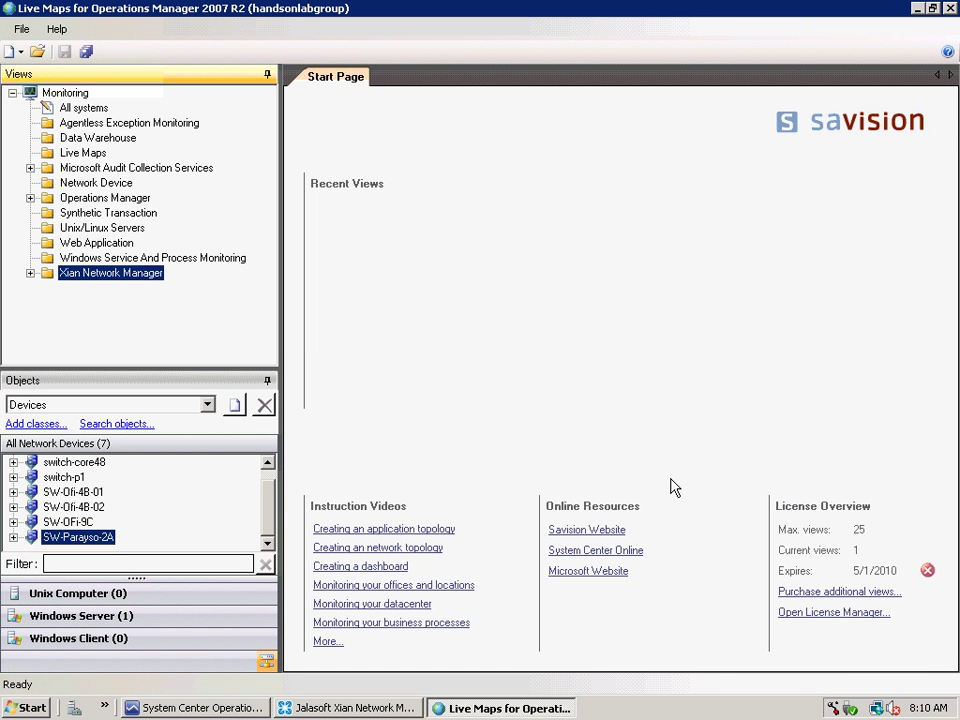
Add a drawing view named "Topology" to the Xian Network Manager folder in Live Maps.
left_click(31, 273)
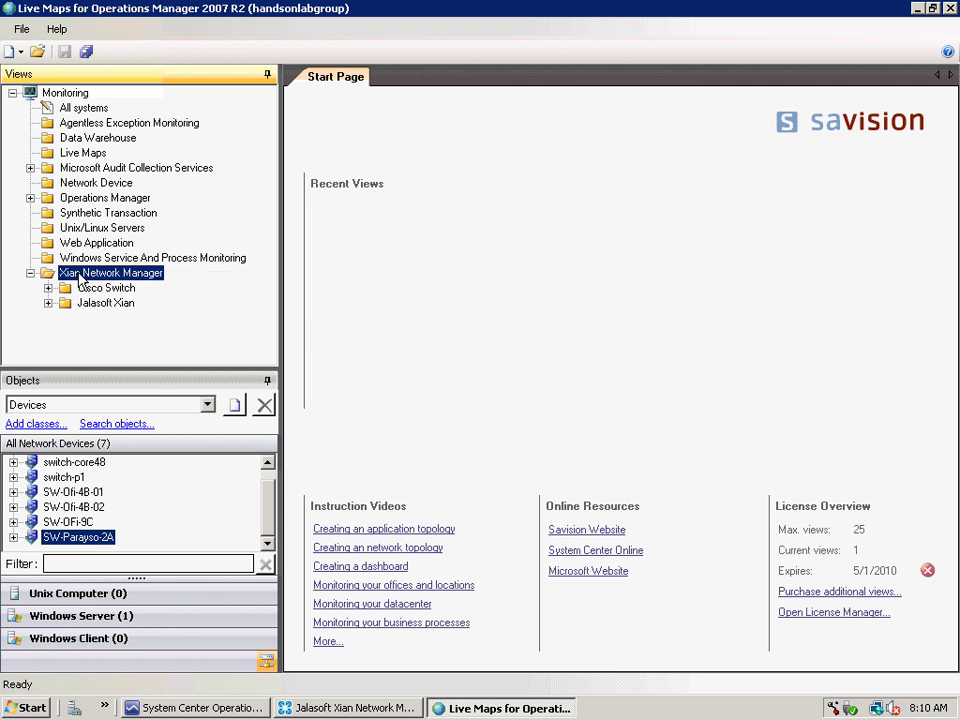
right_click(84, 281)
mouse_move(154, 287)
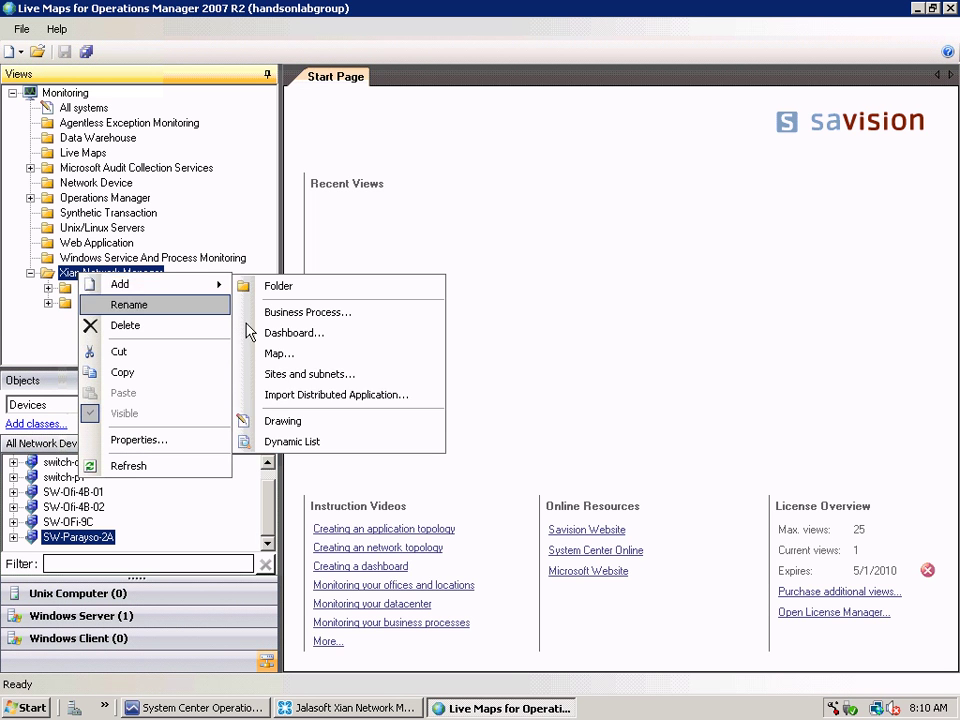
left_click(285, 421)
type("T")
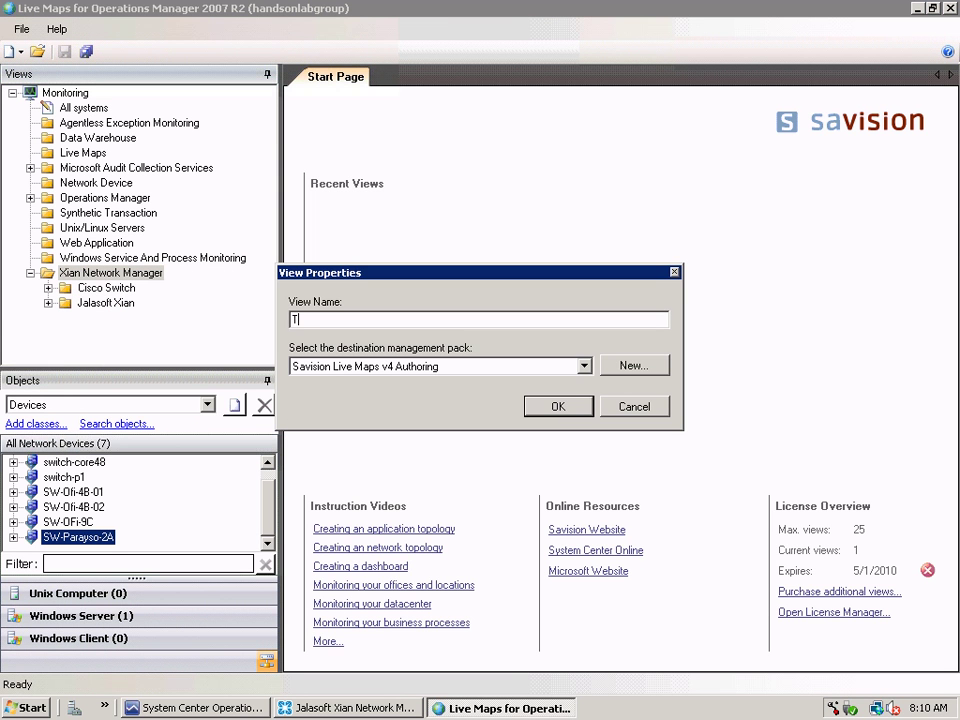
type("opology")
key("Return")
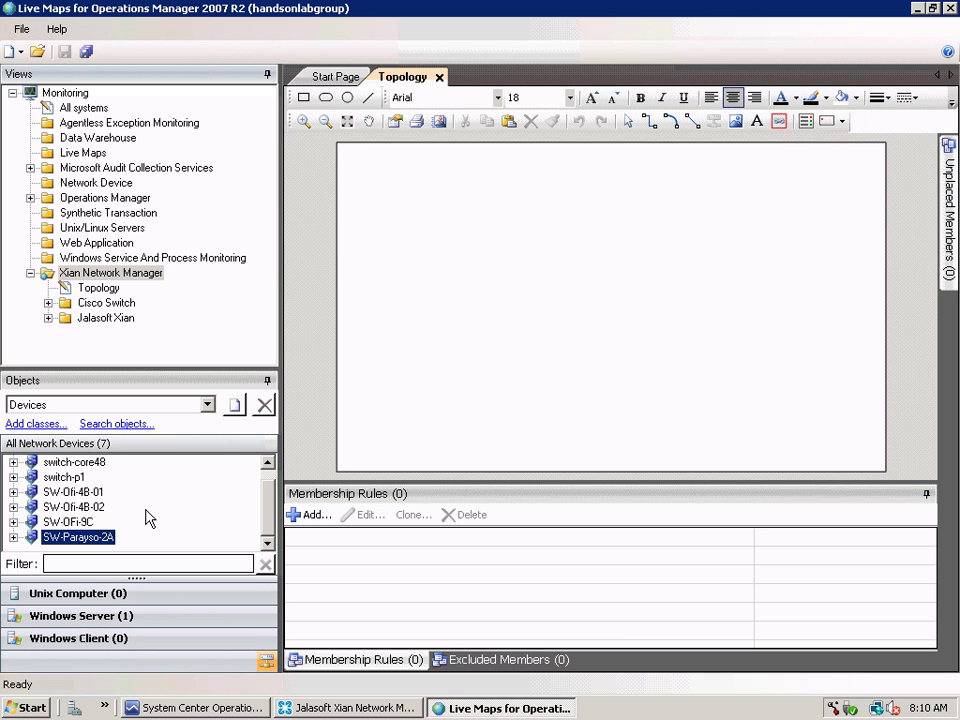
Place switch-core2, switch-core48, switch-p1 and SW-Ofi-4B-01 in a row across the upper part of the drawing.
left_click(267, 462)
left_click(88, 465)
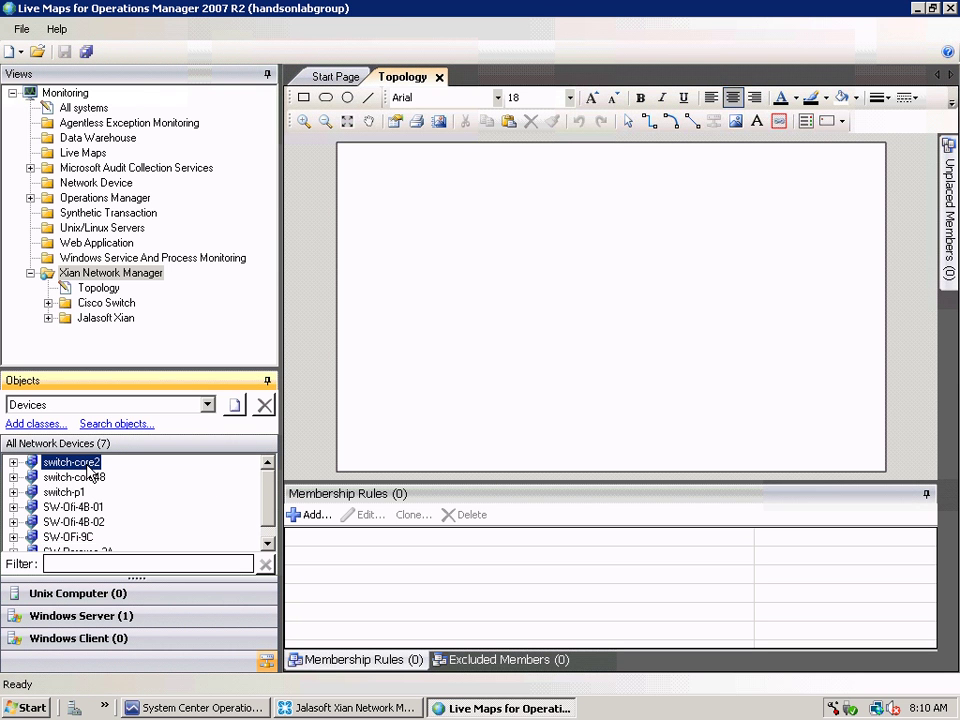
left_click_drag(88, 472, 401, 208)
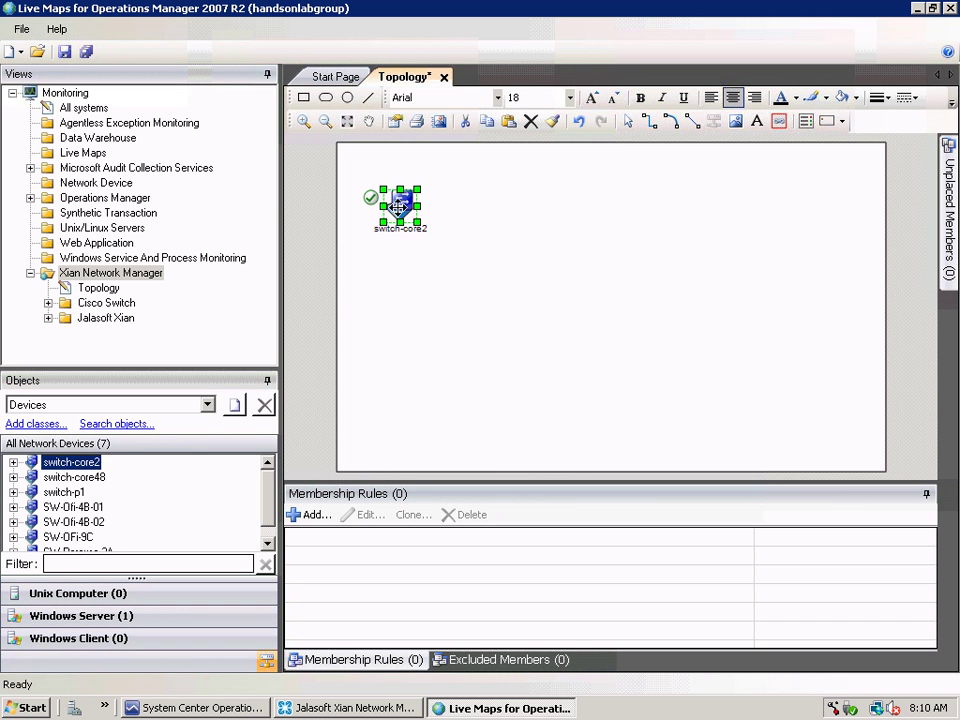
left_click(90, 483)
left_click_drag(81, 489, 503, 210)
left_click_drag(62, 492, 628, 212)
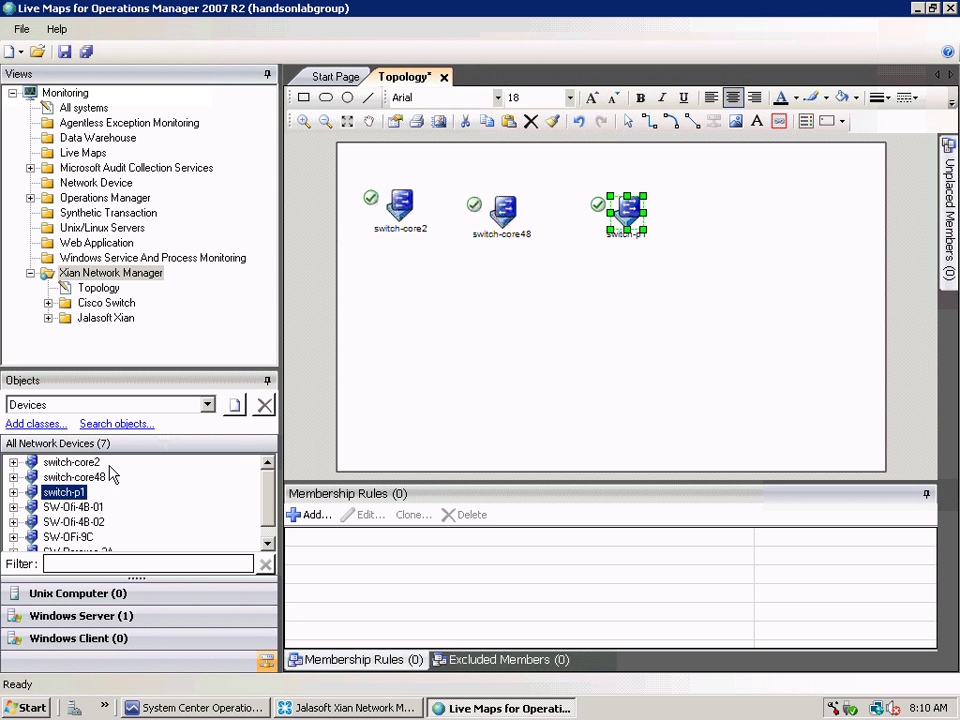
left_click(84, 510)
left_click_drag(83, 515, 758, 222)
Place SW-Ofi-4B-02, SW-OFi-9C and SW-Parayso-2A in a second row along the lower part of the drawing.
left_click(73, 522)
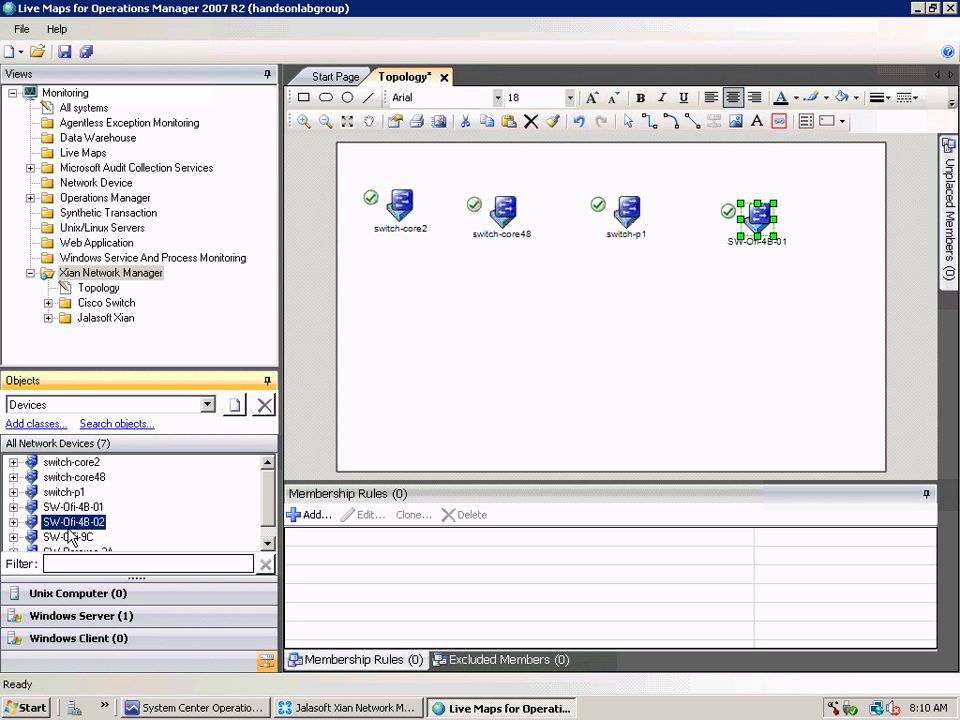
left_click_drag(361, 412, 398, 385)
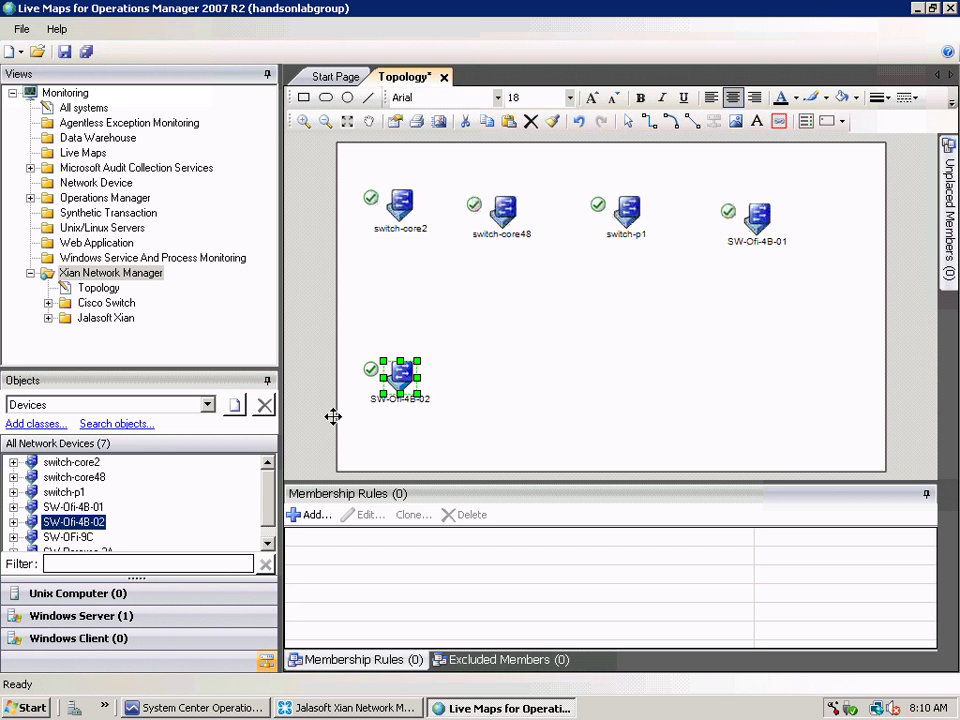
left_click(82, 537)
left_click_drag(82, 540, 546, 384)
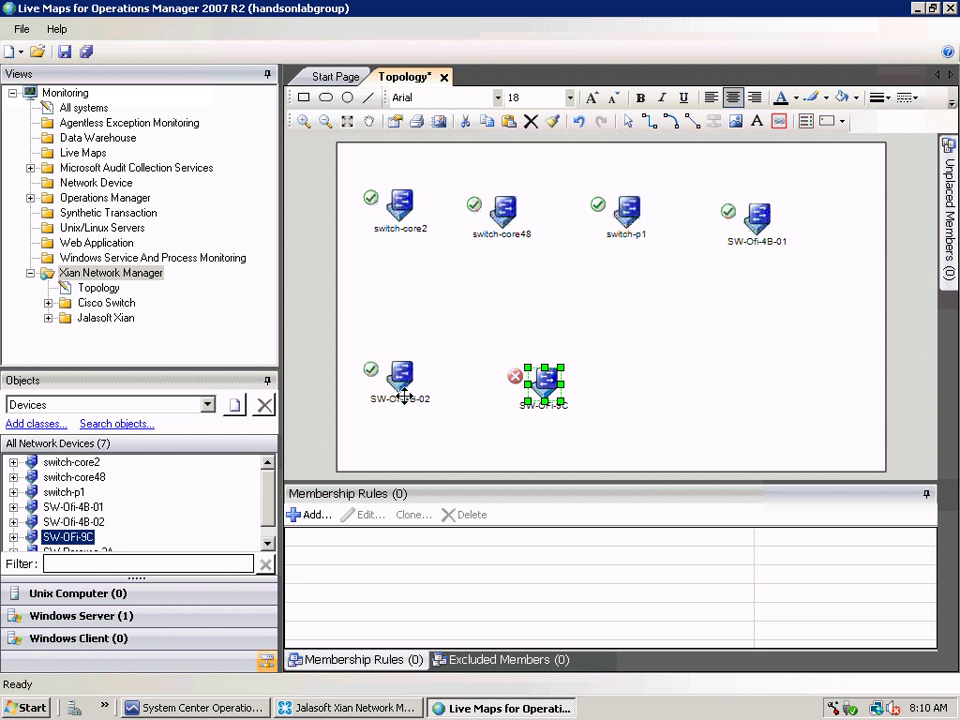
left_click(267, 542)
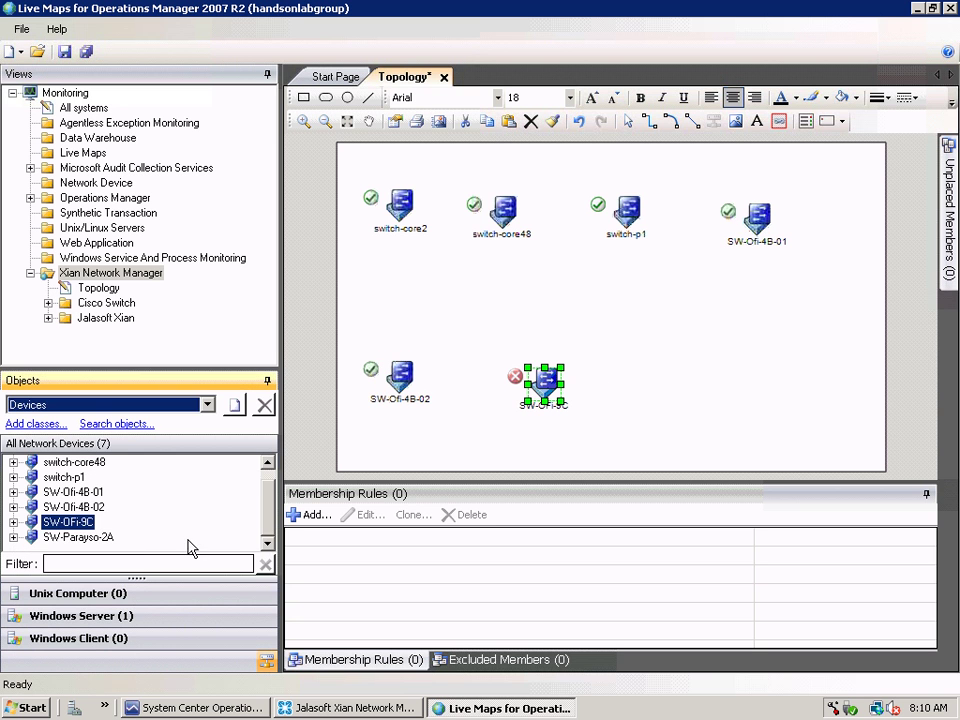
left_click(73, 538)
left_click_drag(73, 540, 690, 392)
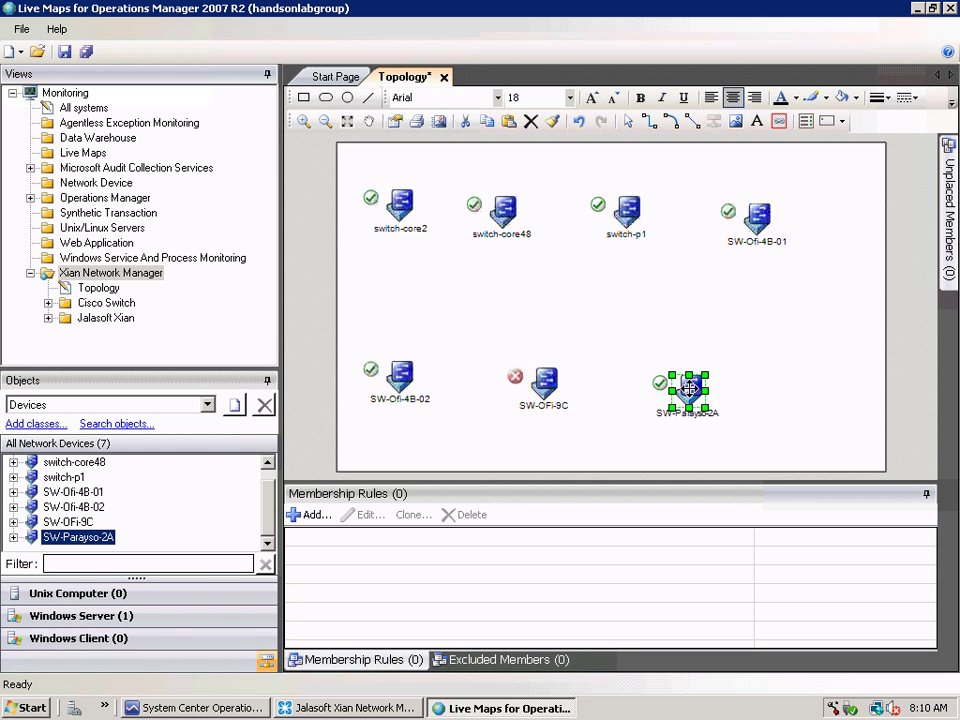
Auto-connect all the network devices in the drawing.
left_click(622, 347)
key("ctrl+a")
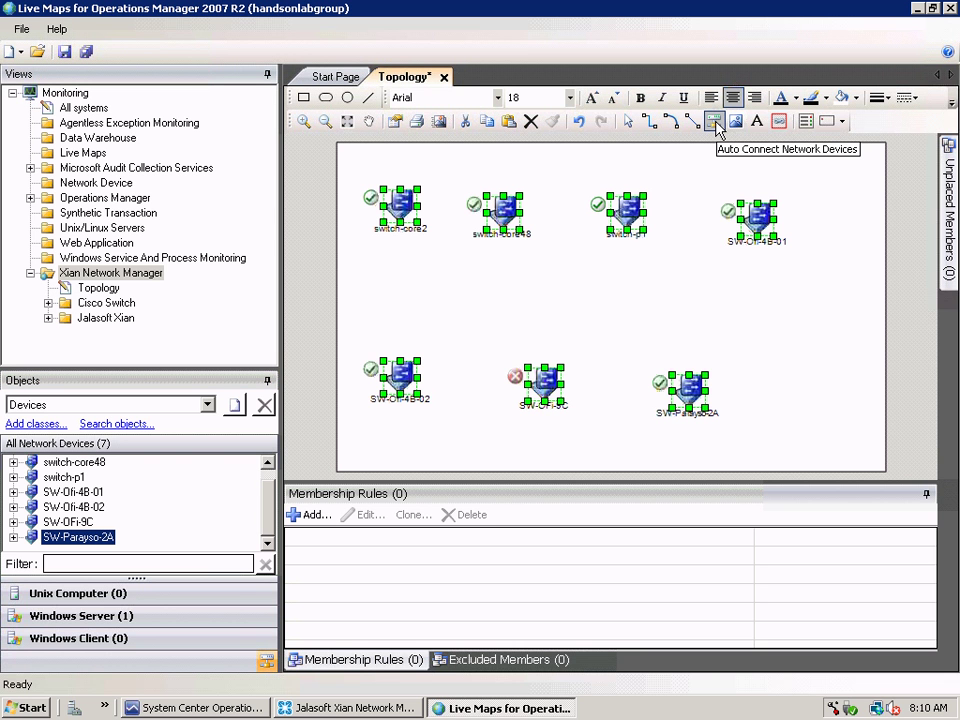
left_click(713, 121)
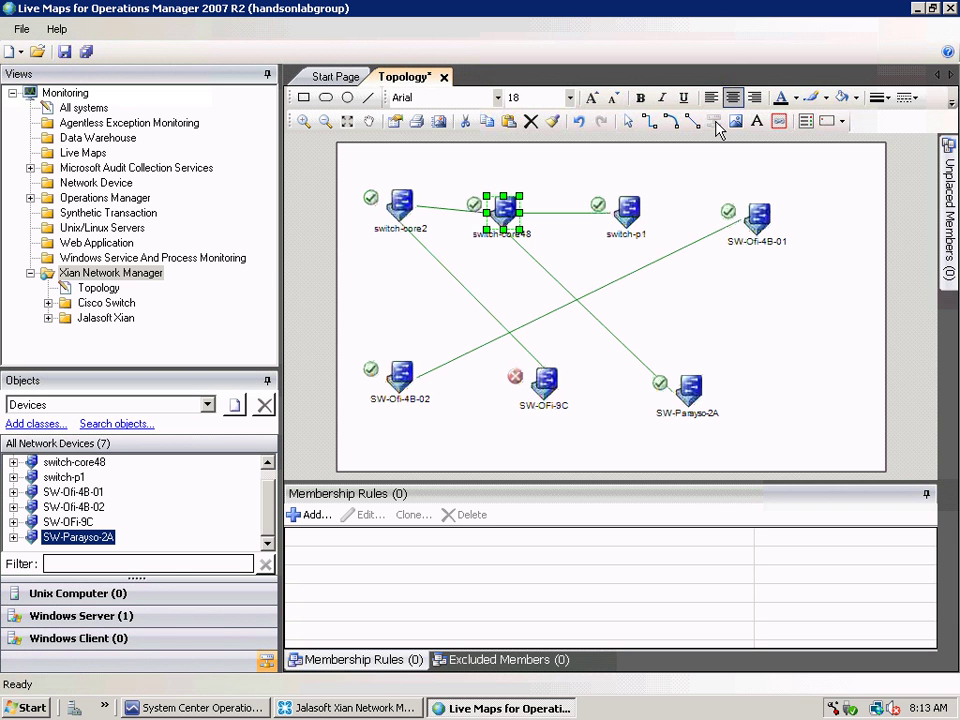
Rearrange the drawing with SW-Ofi-4B-02 beside SW-Ofi-4B-01, SW-OFi-9C below switch-core2 and SW-Parayso-2A below switch-core48.
left_click(401, 378)
left_click_drag(401, 378, 853, 210)
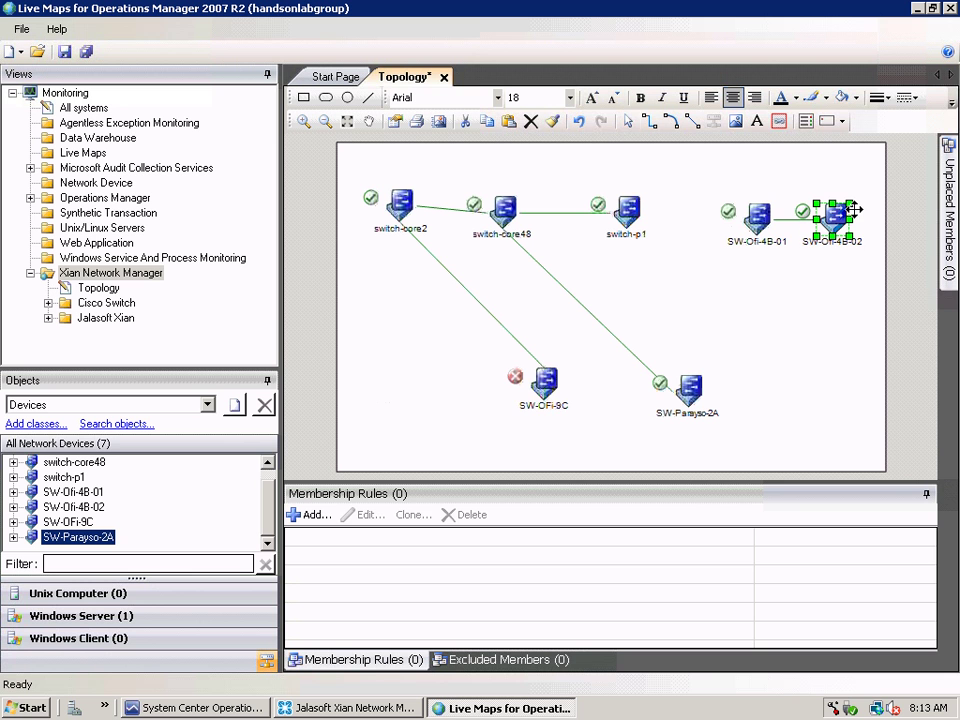
left_click(543, 385)
left_click_drag(543, 385, 381, 373)
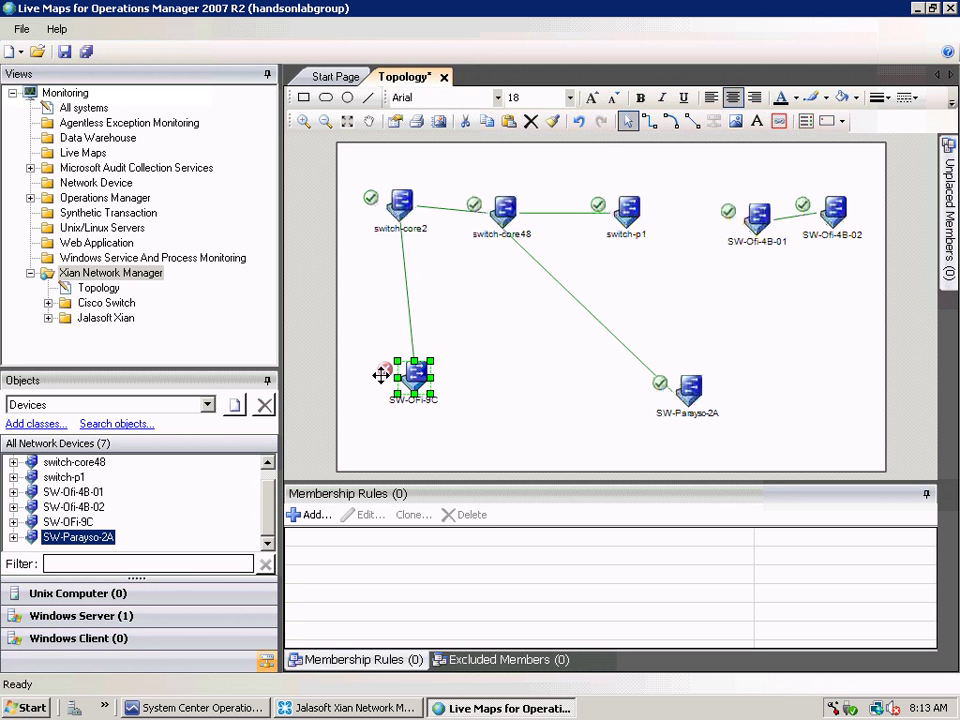
left_click(668, 400)
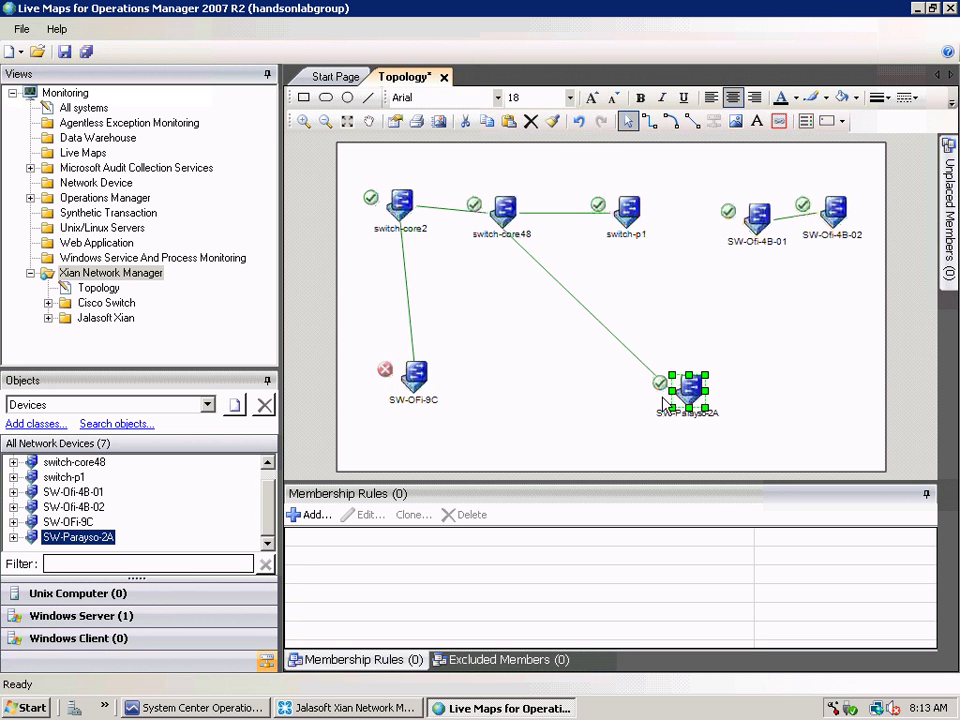
left_click_drag(672, 398, 481, 391)
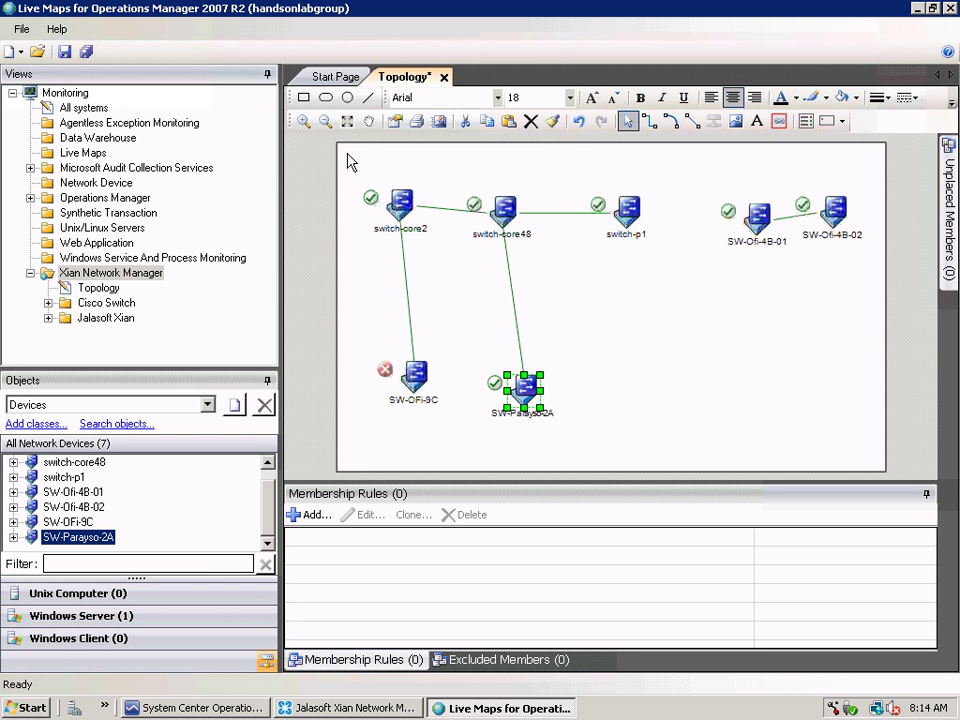
Align the five switches in the upper row along their top edges.
left_click_drag(351, 155, 868, 257)
right_click(804, 212)
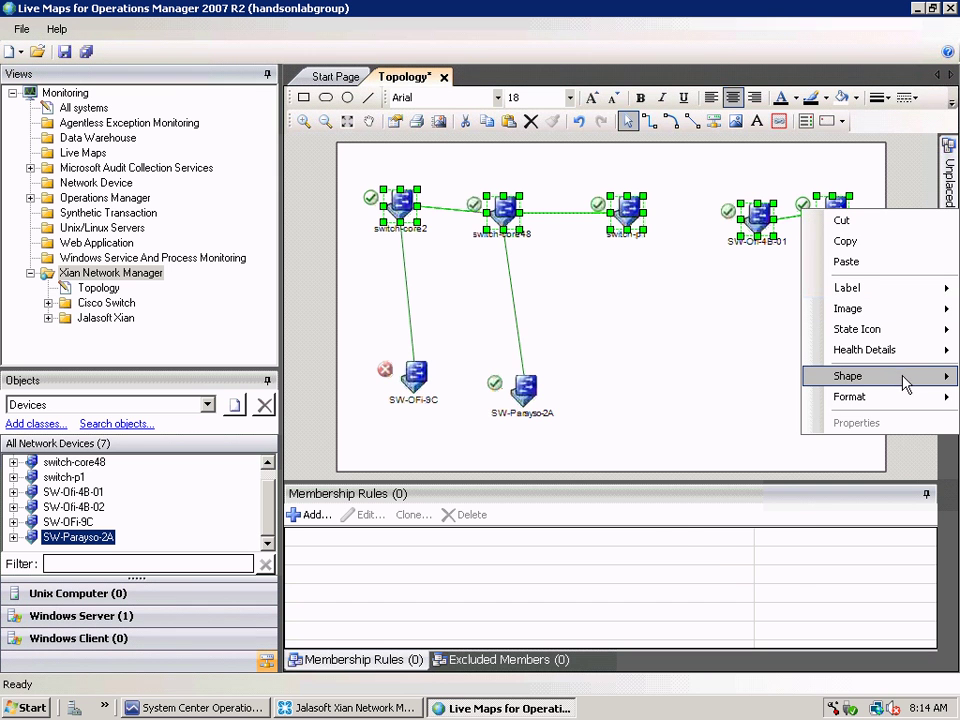
mouse_move(905, 383)
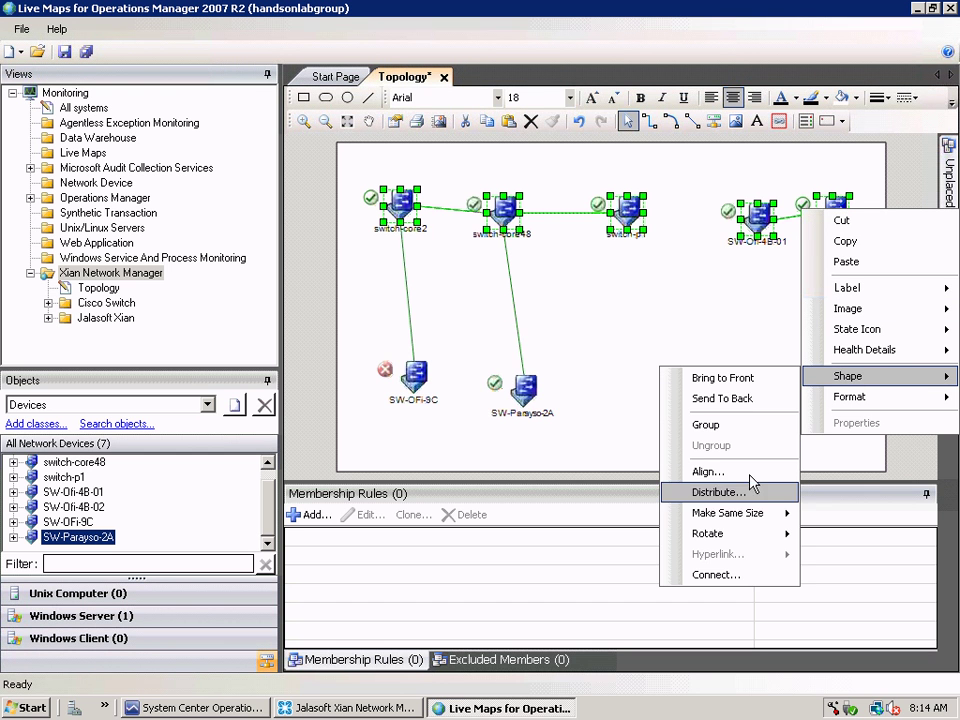
left_click(720, 471)
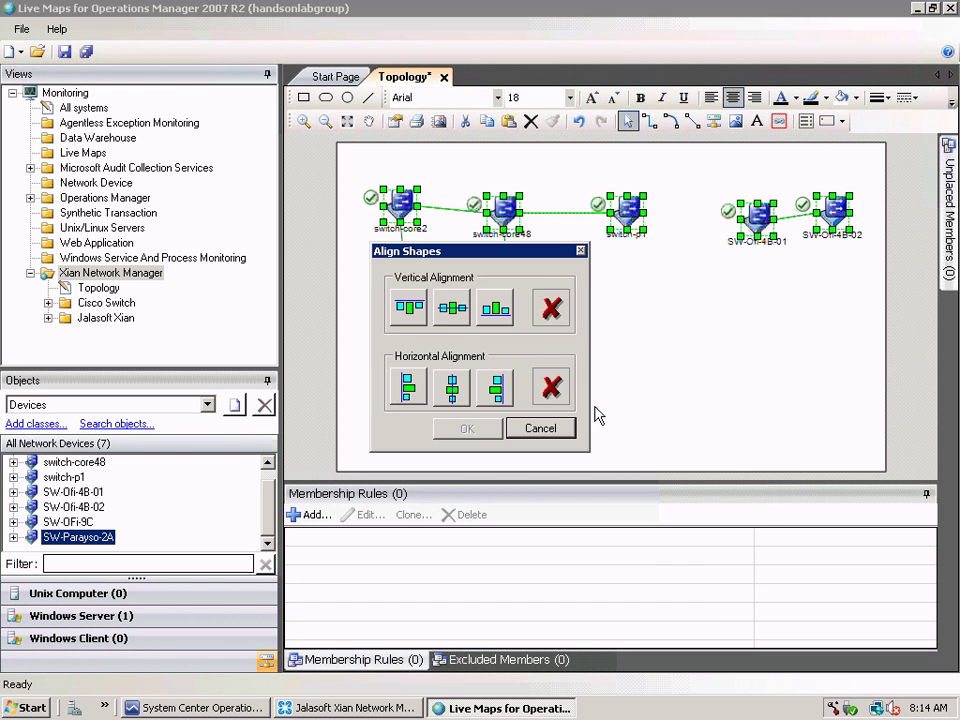
left_click(418, 330)
left_click(489, 431)
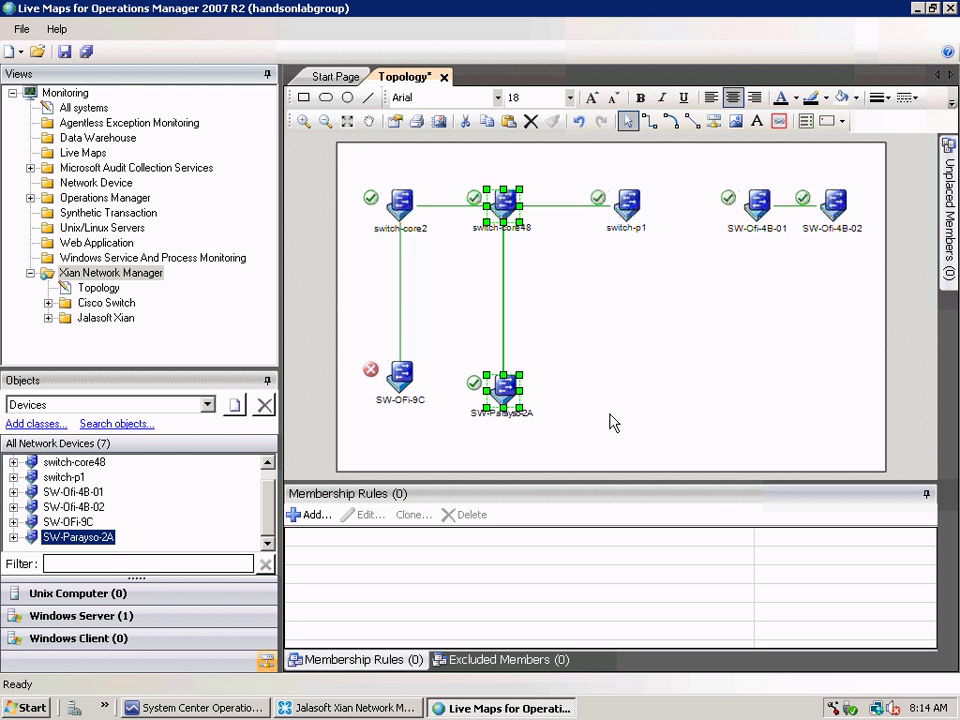
left_click(630, 397)
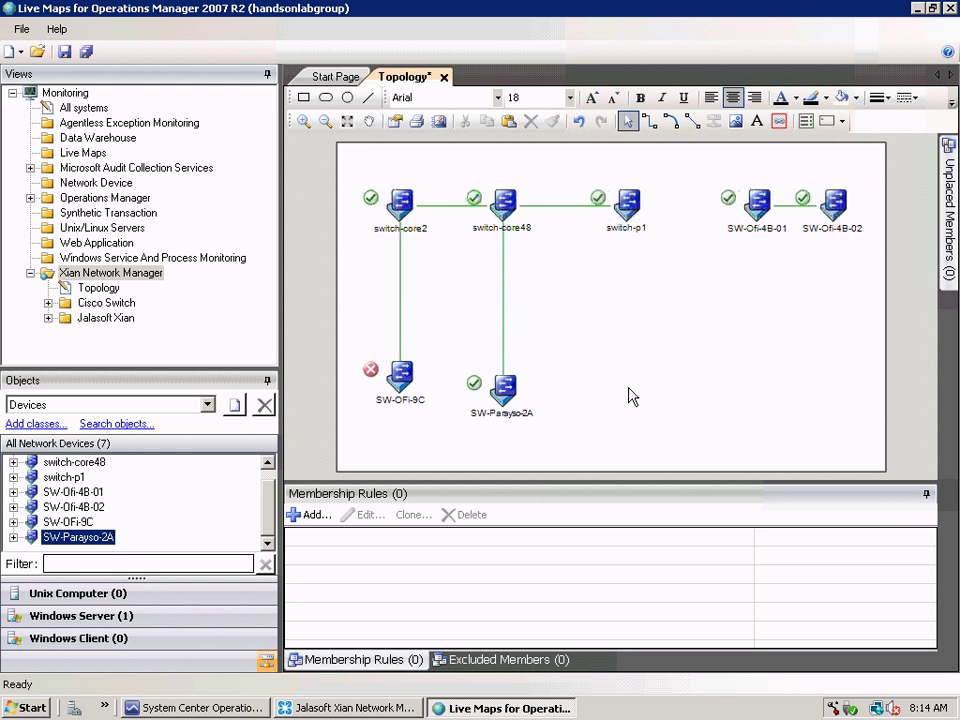
Save all modified views and dismiss the delay warning.
left_click(91, 53)
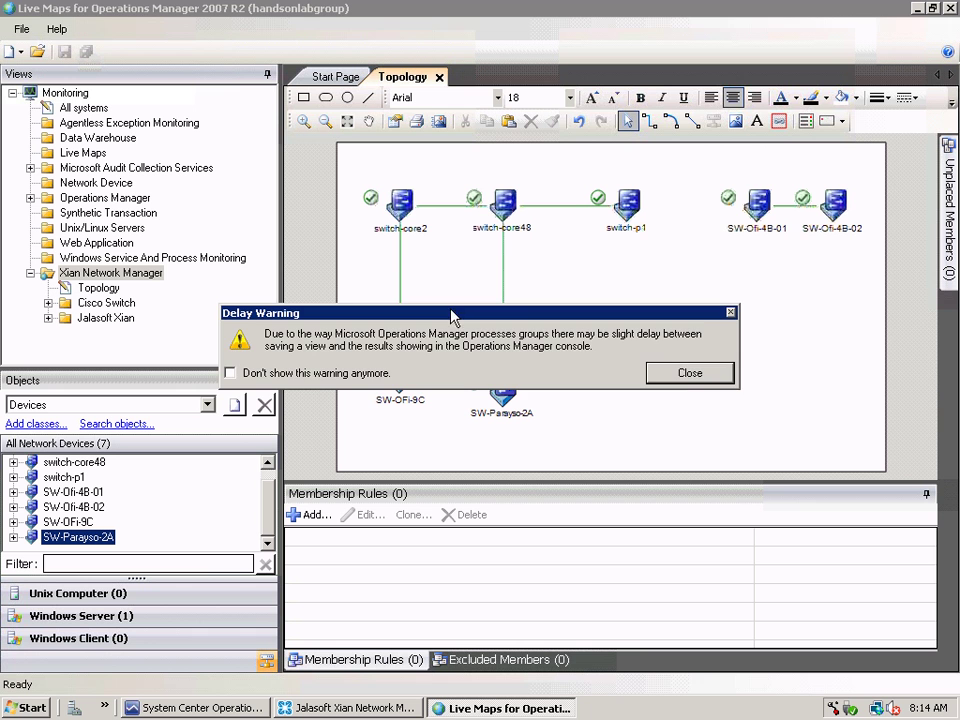
left_click(690, 373)
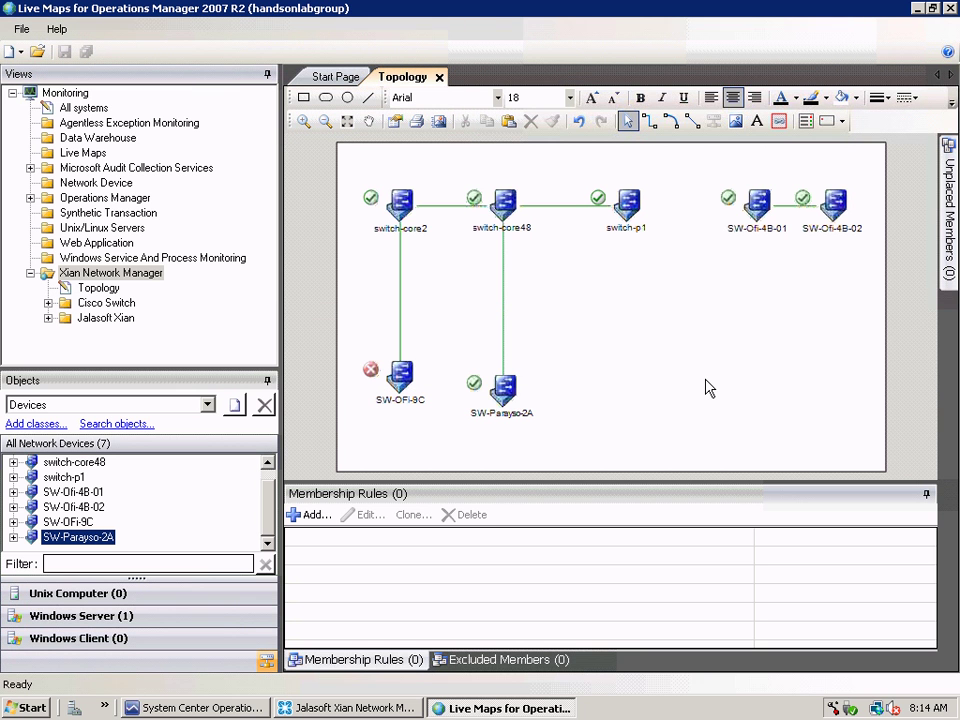
Inspect the endpoint interfaces in the properties of the connector between switch-core2 and switch-core48, and close the properties.
left_click(451, 208)
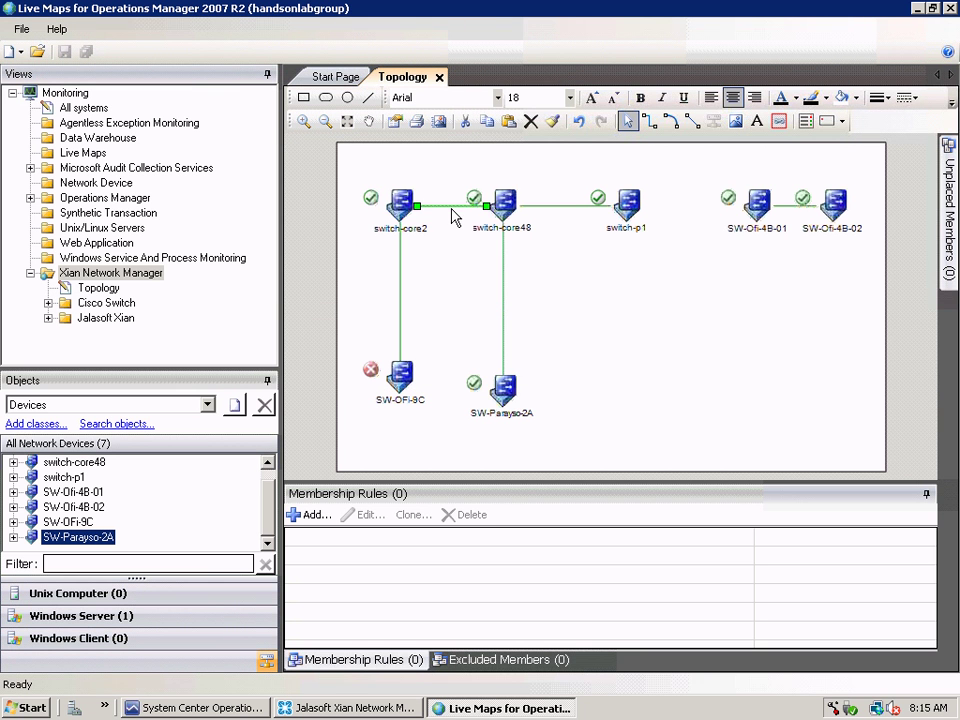
double_click(451, 208)
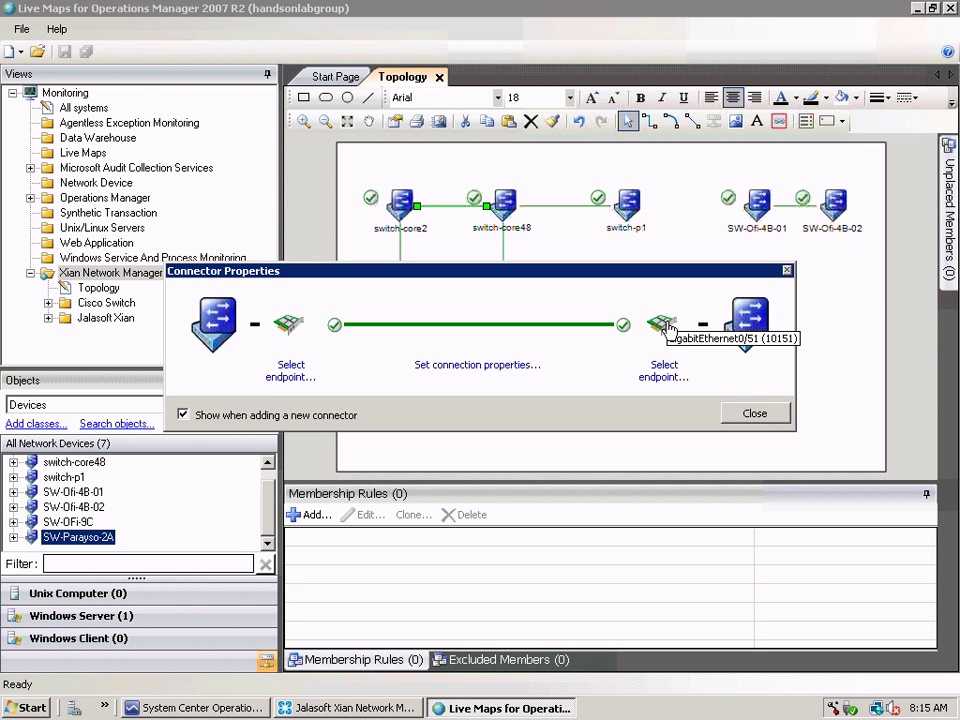
left_click(781, 414)
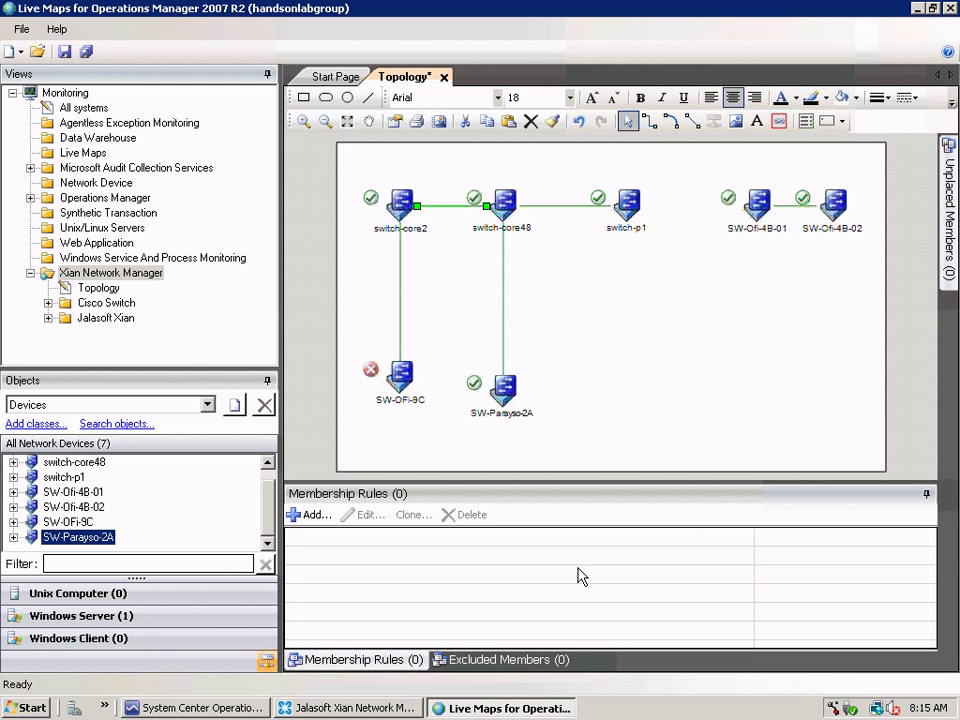
Switch to System Center Operations Manager, show the Xian Network Manager Topology view and check the open alerts for SW-OFi-9C.
key("alt+Tab")
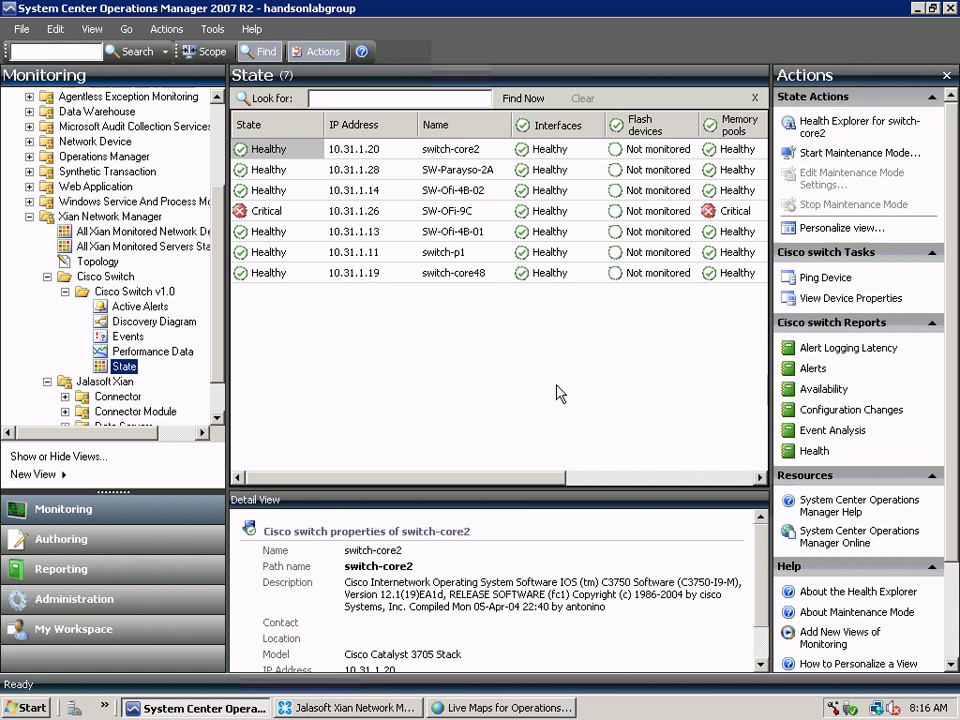
left_click(100, 262)
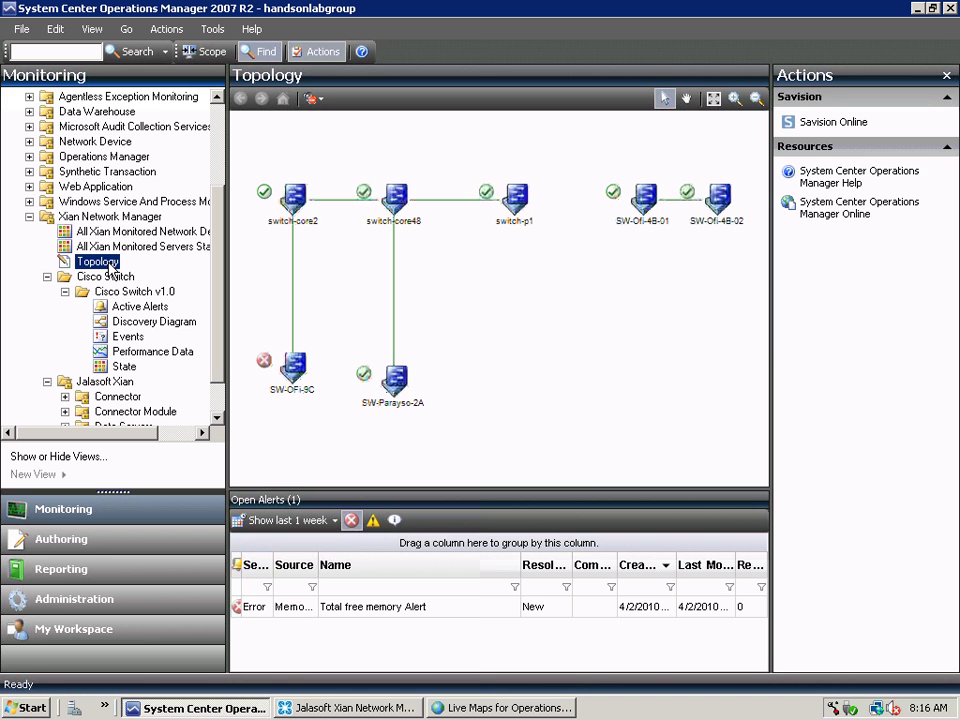
left_click(295, 378)
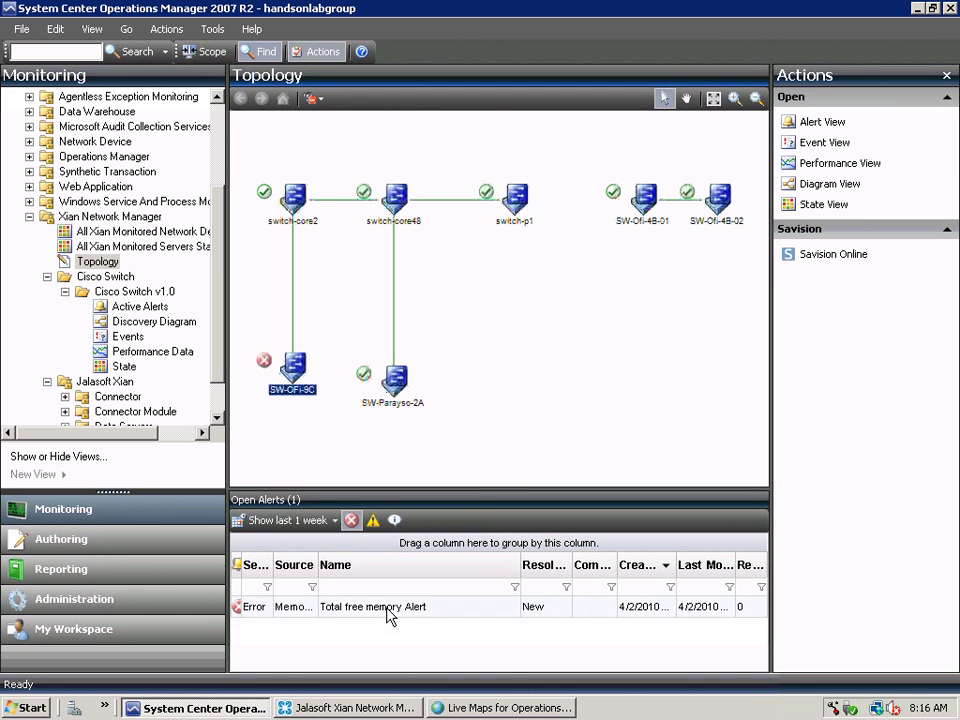
Examine the endpoint interfaces of the links from switch-core48 to switch-core2, switch-p1 and SW-Parayso-2A.
mouse_move(350, 207)
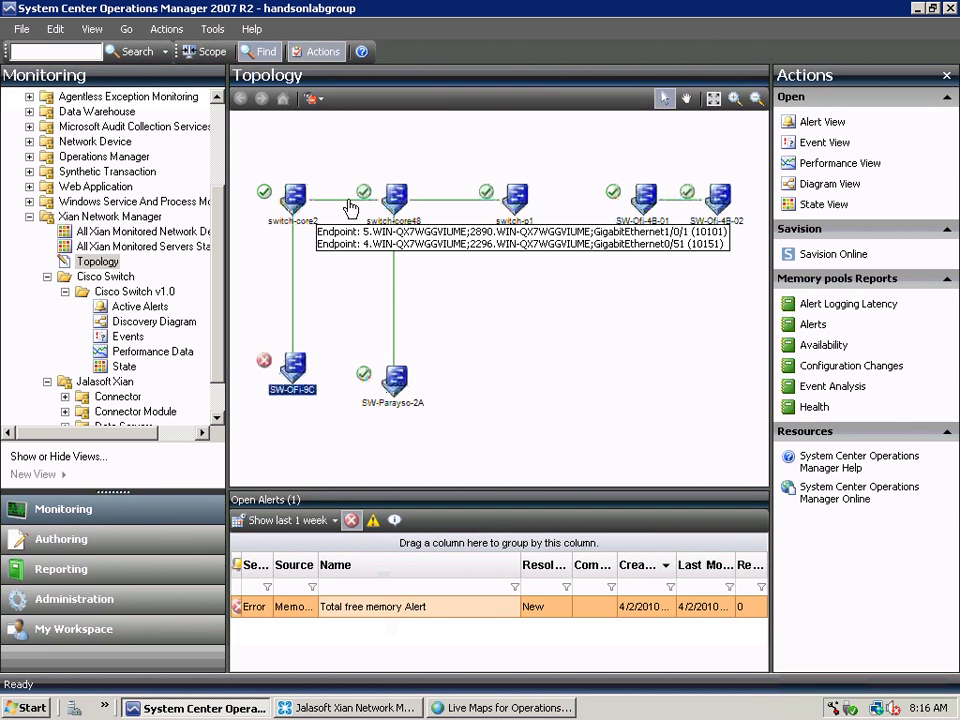
mouse_move(461, 207)
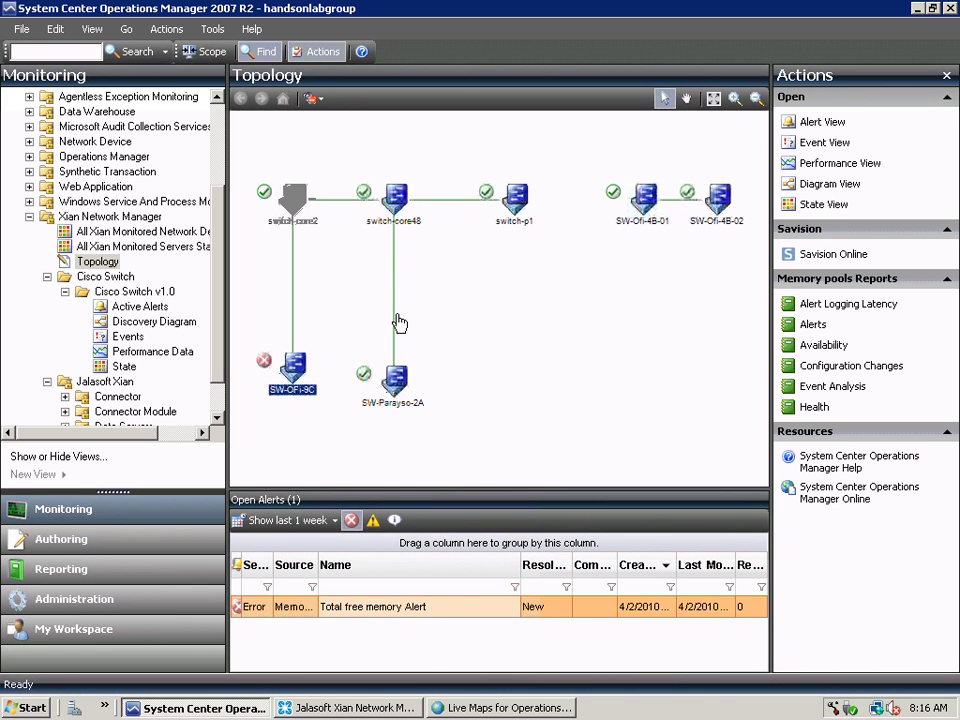
mouse_move(397, 319)
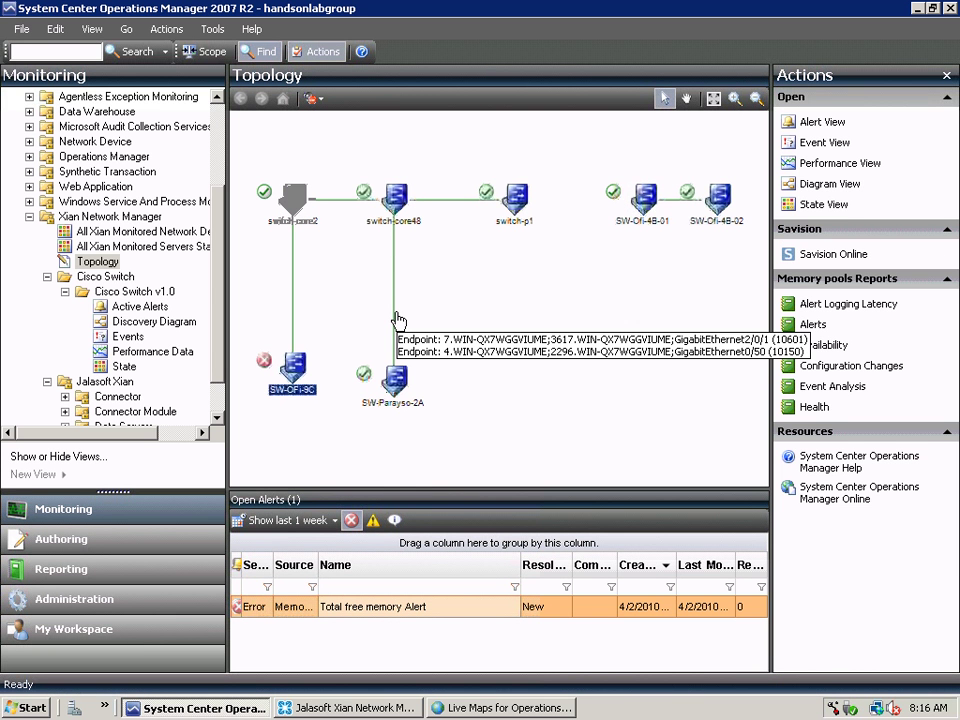